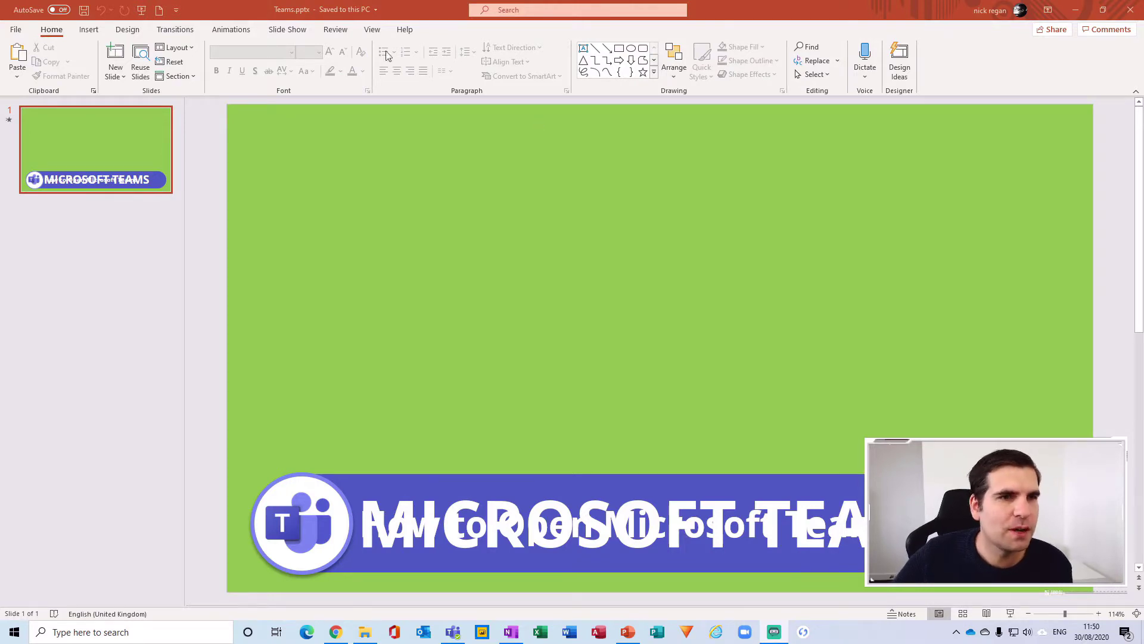
- Switch to the Slide Show ribbon commands for the Teams lower-third slide
click(283, 31)
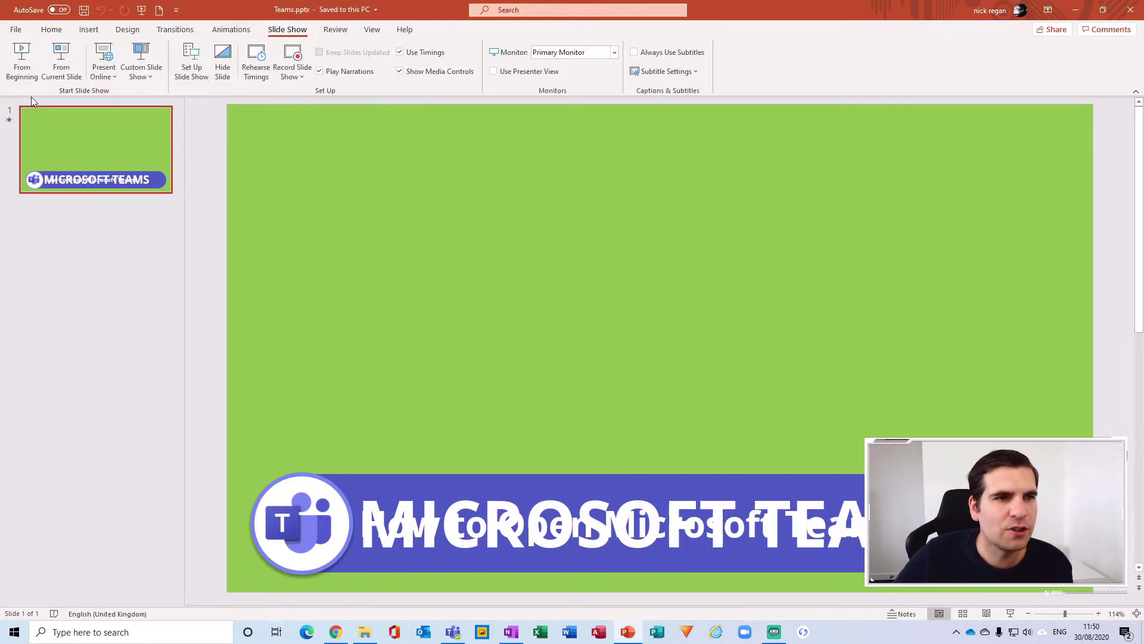
click(23, 58)
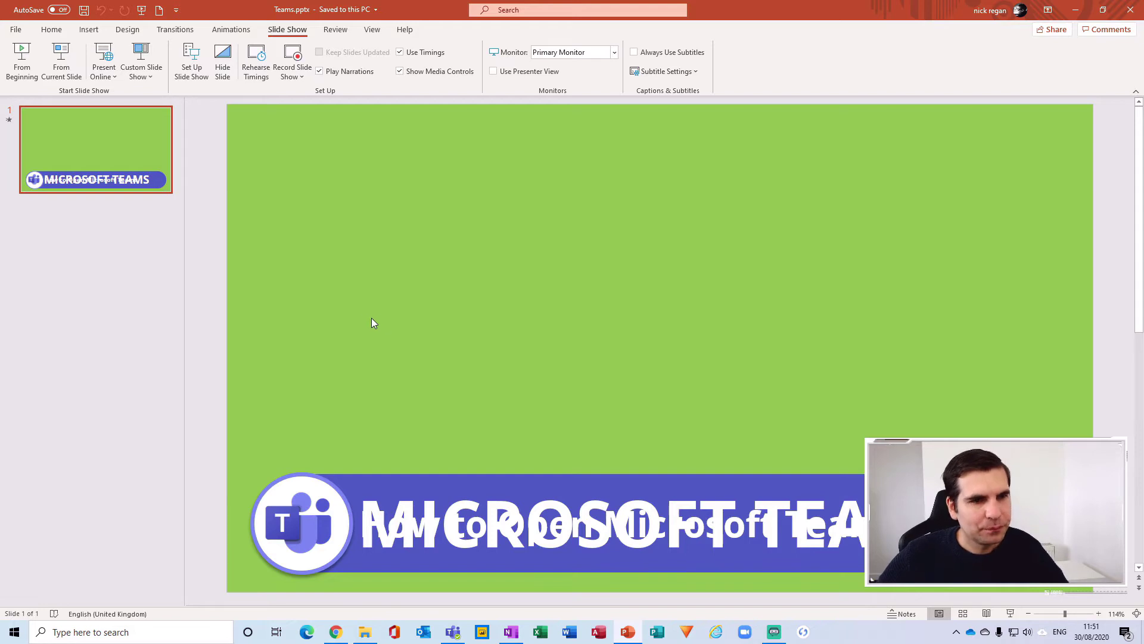
- Show the Animation Pane and review the Oval 3, Picture 5, Oval 6 entrance and first rectangle animations
click(231, 29)
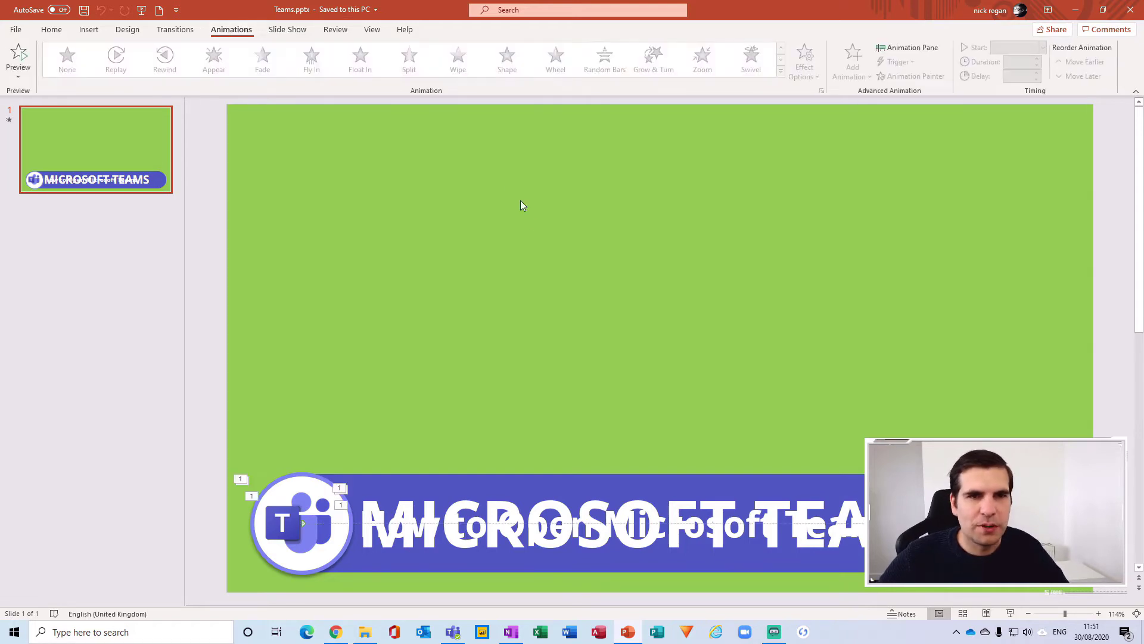
click(888, 48)
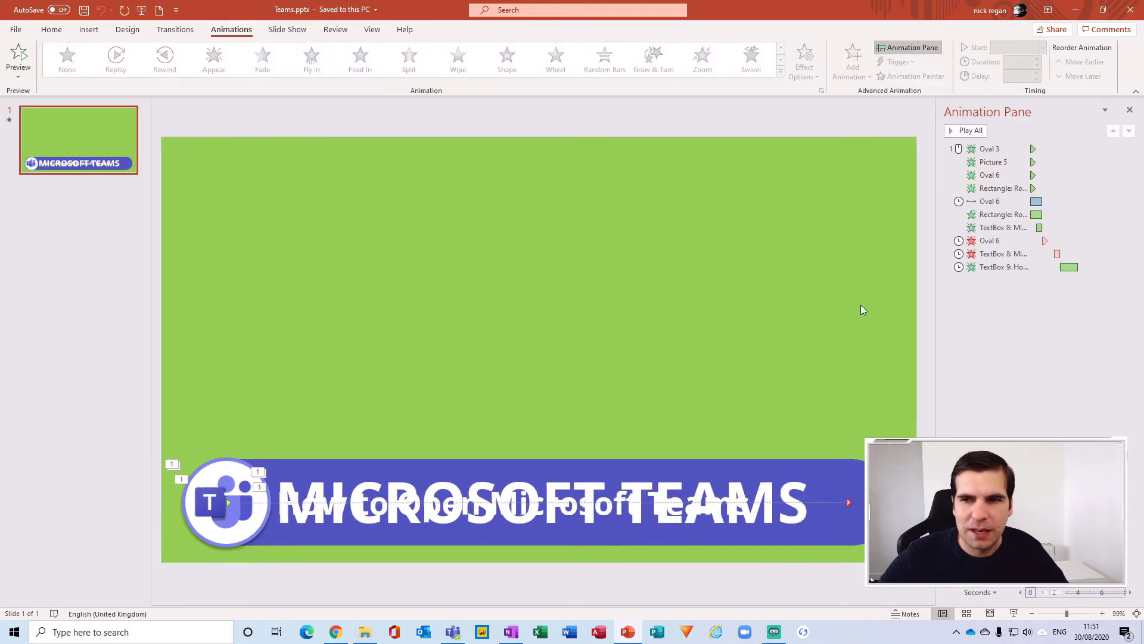
click(989, 149)
click(993, 162)
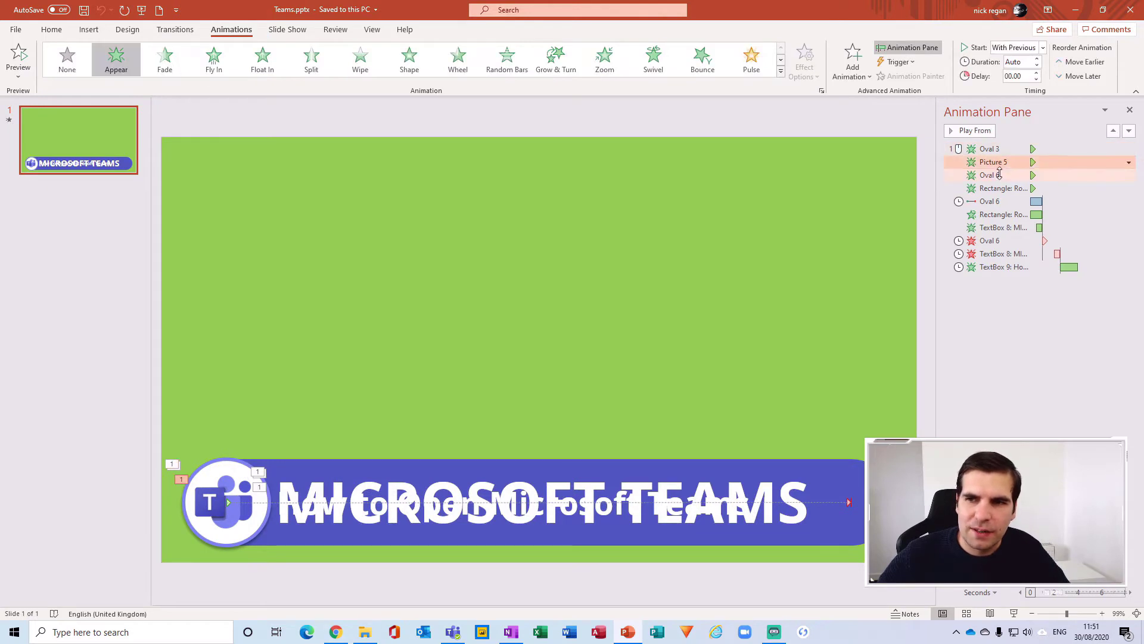
click(990, 176)
click(997, 187)
- Review the Oval 6 motion path, second rectangle, TextBox 8 fade-in, and Oval 6 and TextBox 8 exit animations
click(990, 201)
click(992, 214)
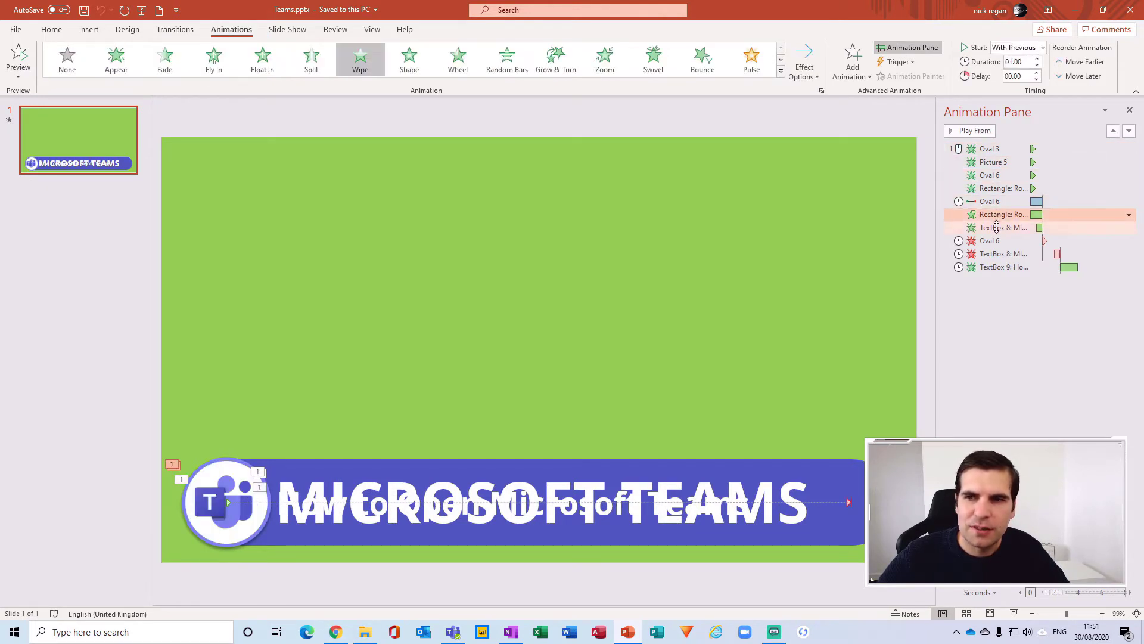
click(993, 227)
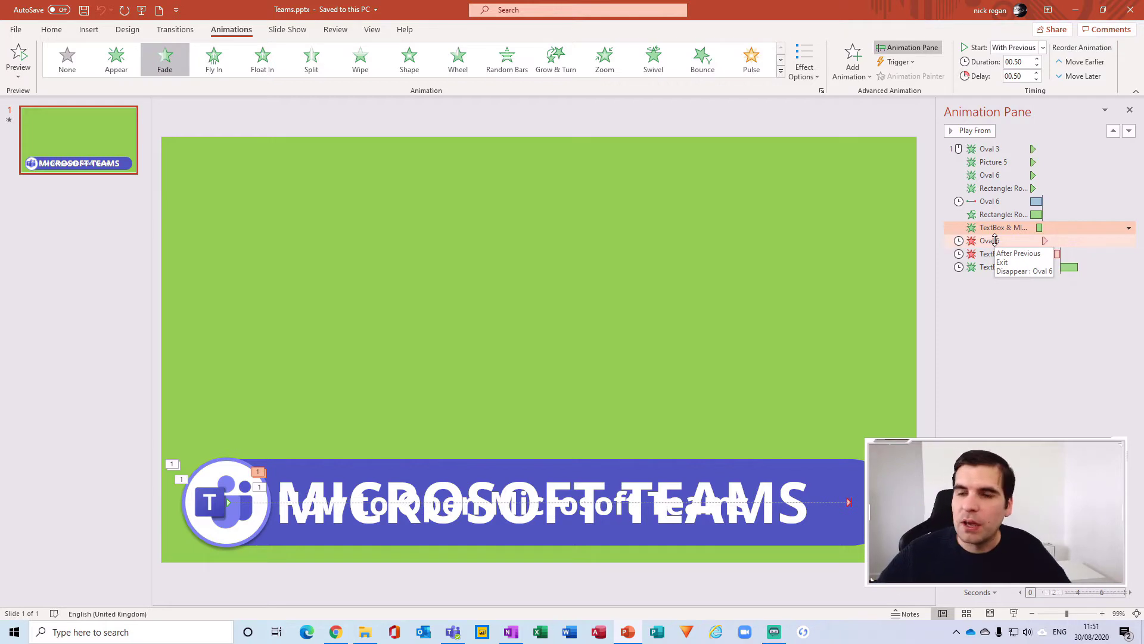
click(994, 240)
click(998, 253)
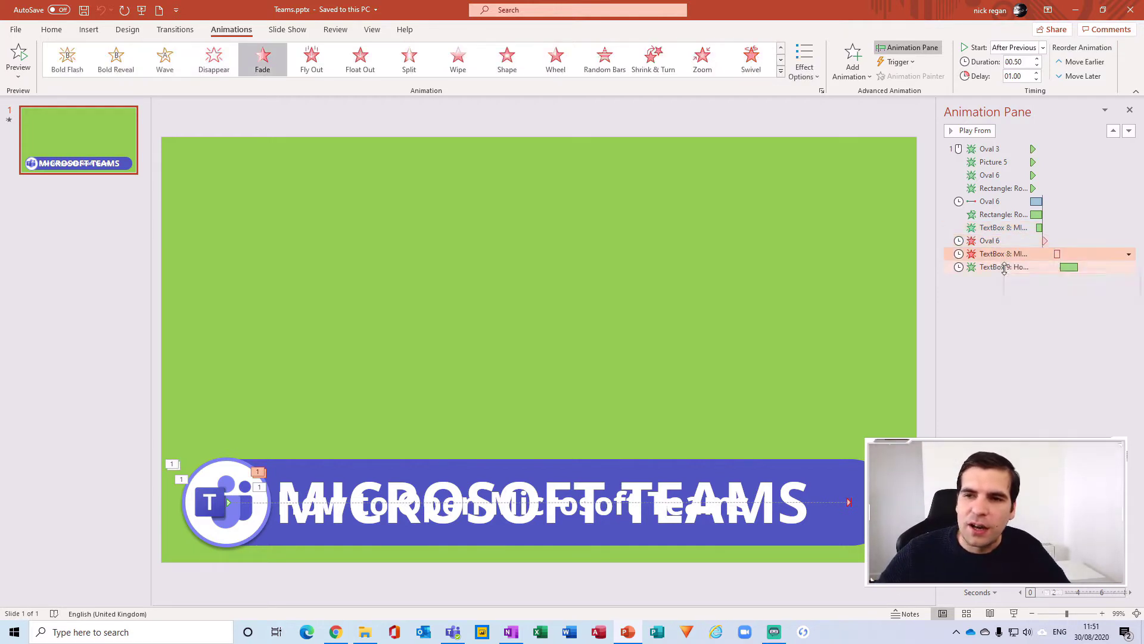
click(998, 302)
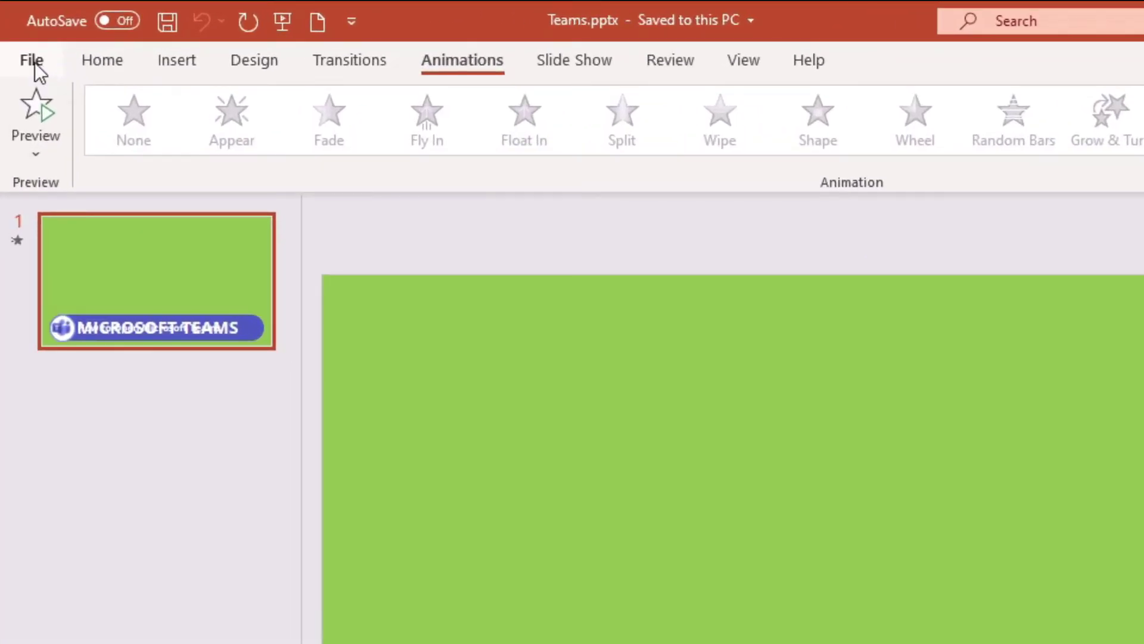
click(34, 62)
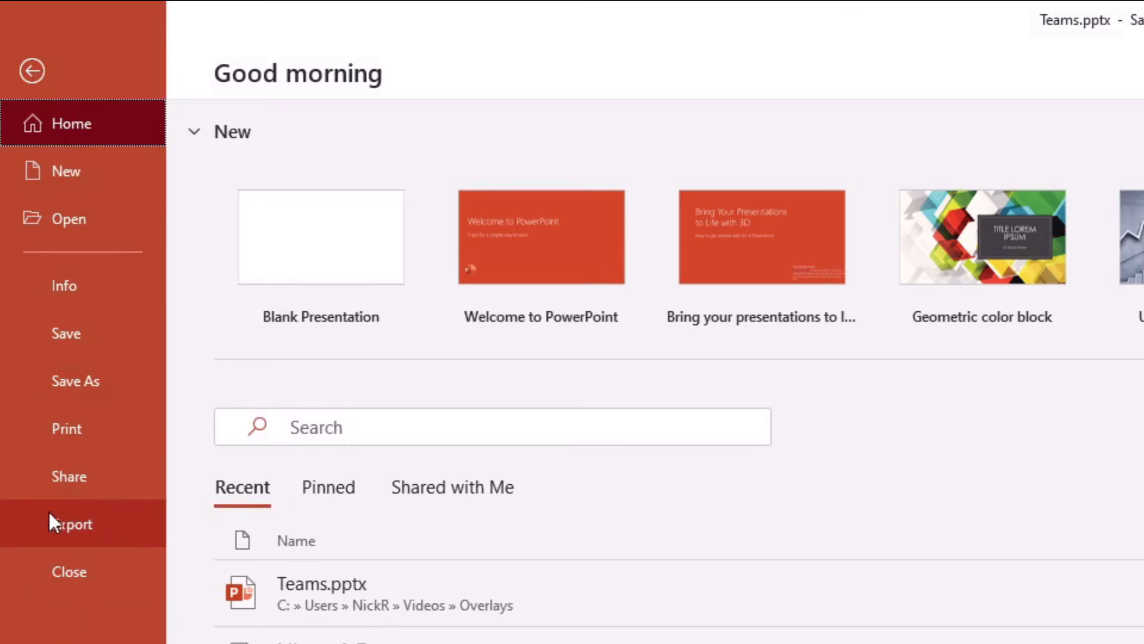
- Go to Export in the File backstage and choose Create a Video
click(99, 522)
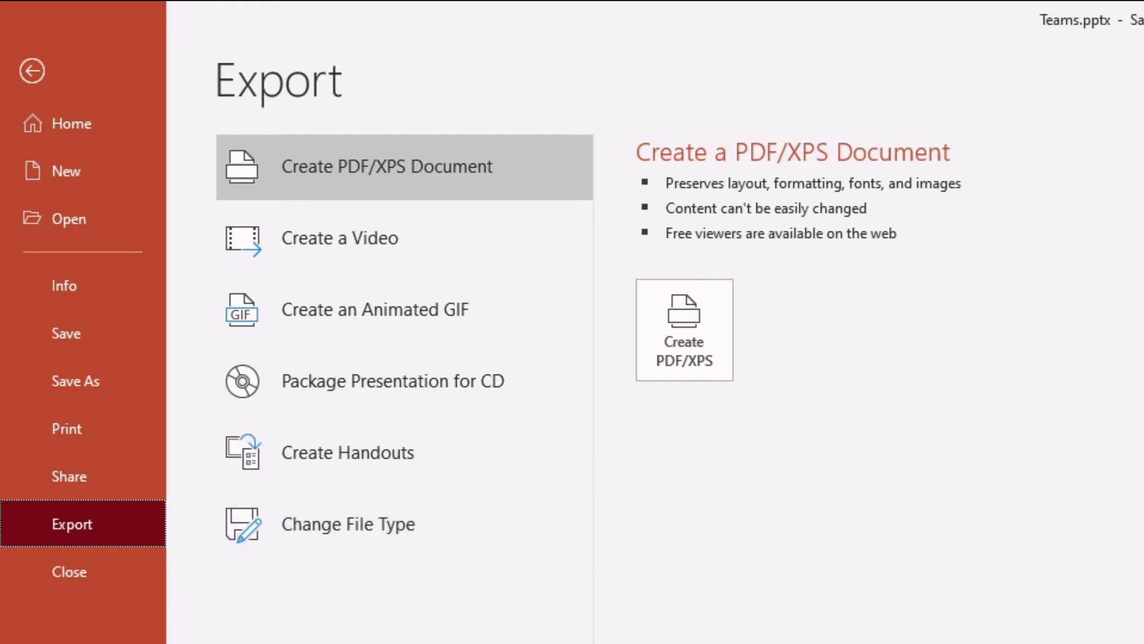
click(357, 249)
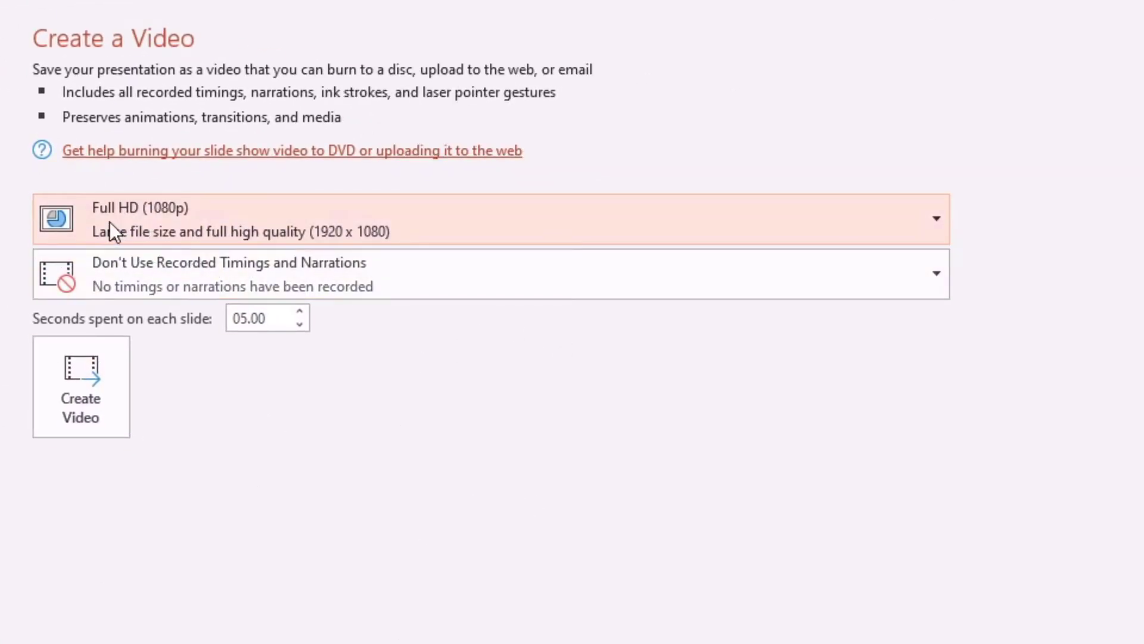
- Confirm Full HD (1080p) as the video export quality
click(520, 232)
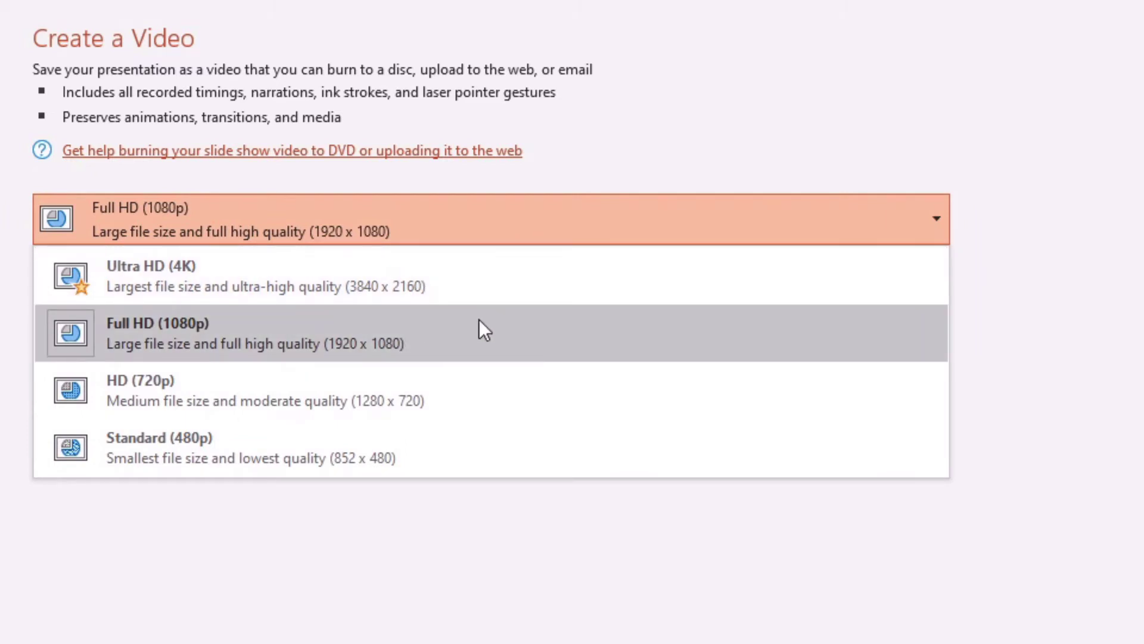
click(484, 330)
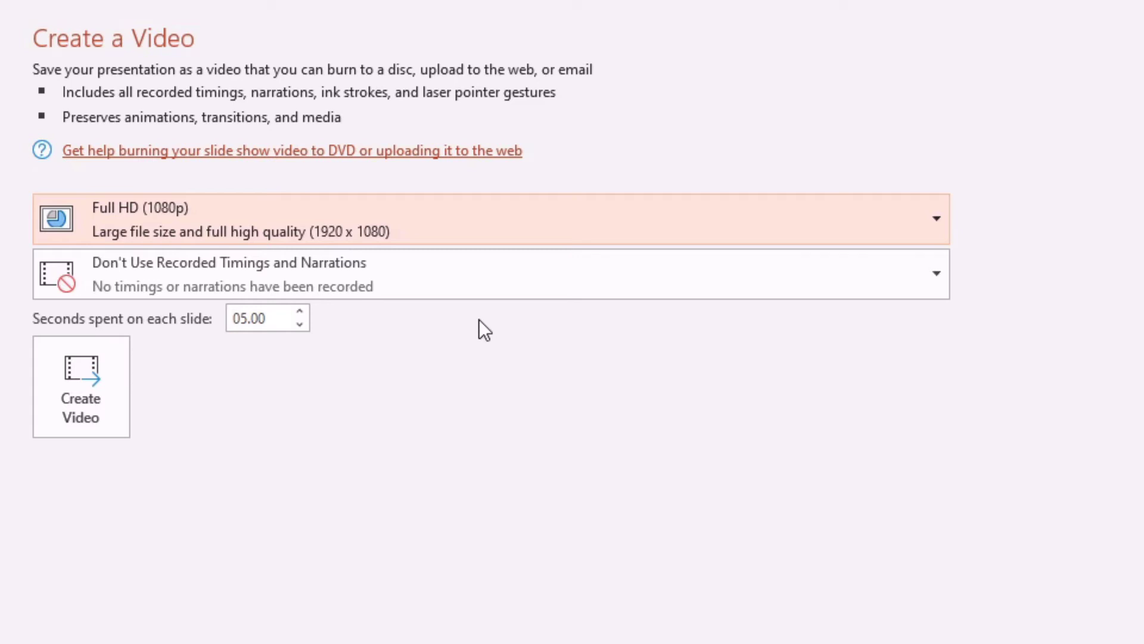
click(429, 215)
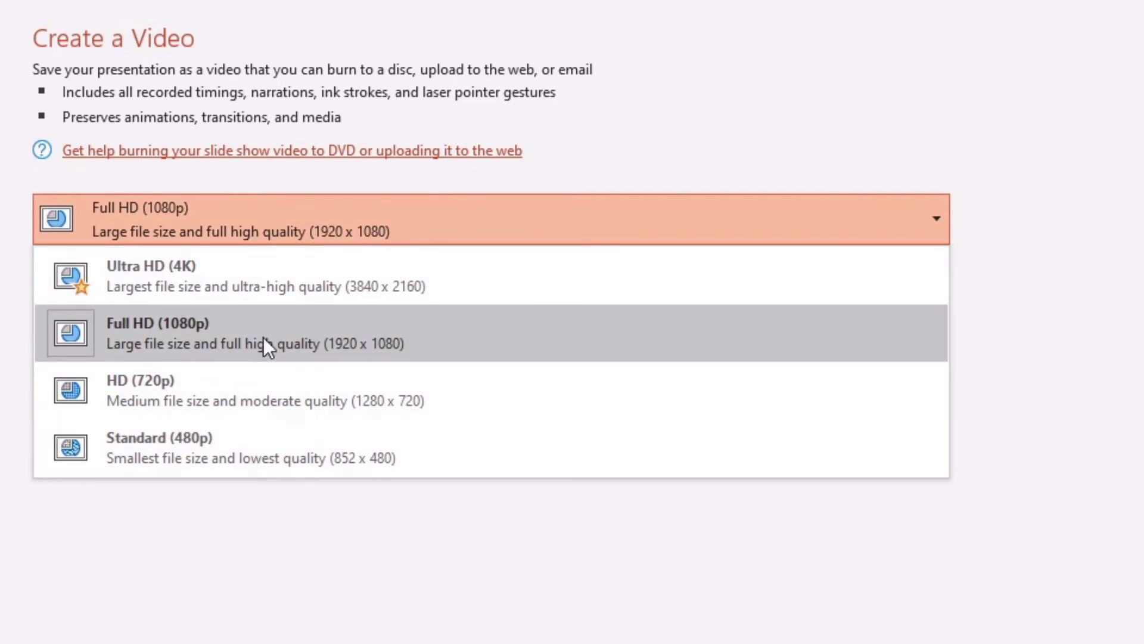
click(263, 337)
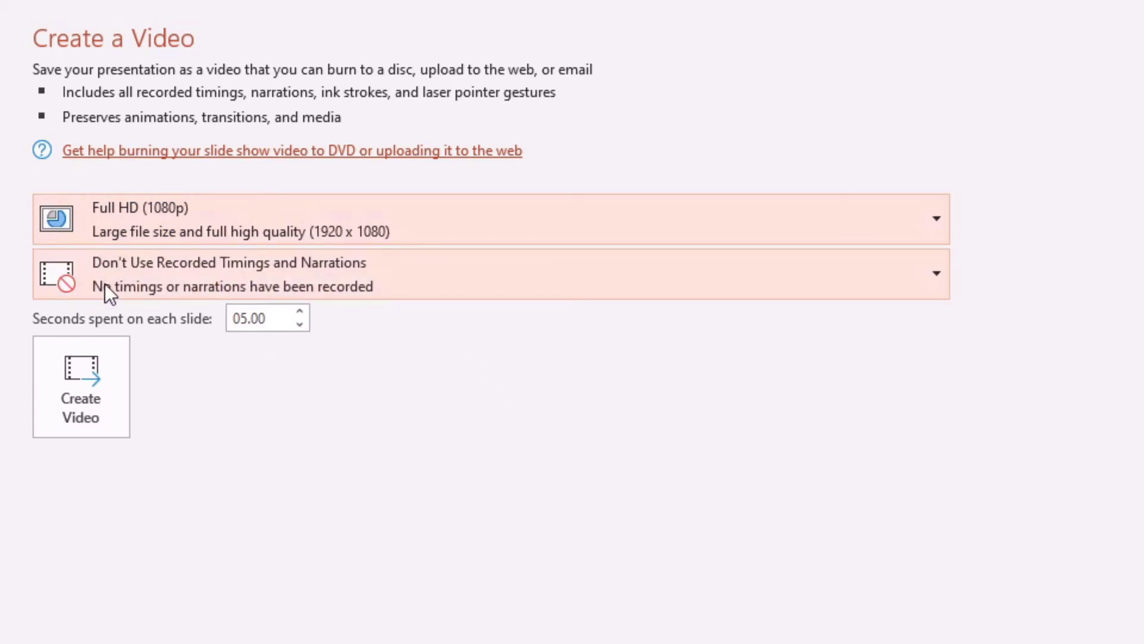
click(462, 277)
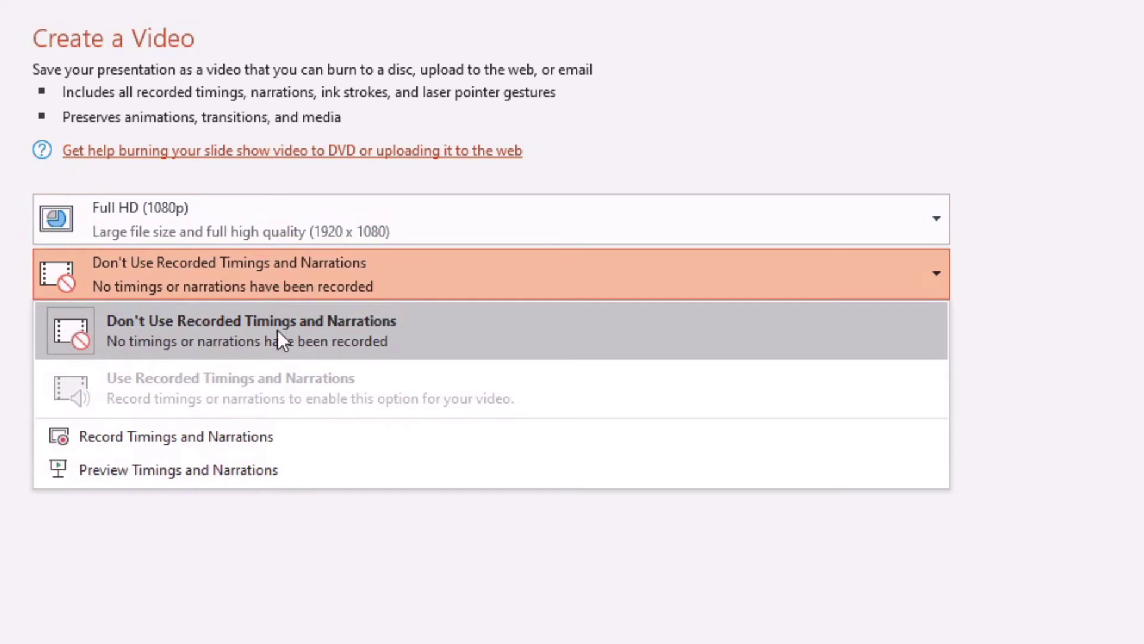
click(136, 329)
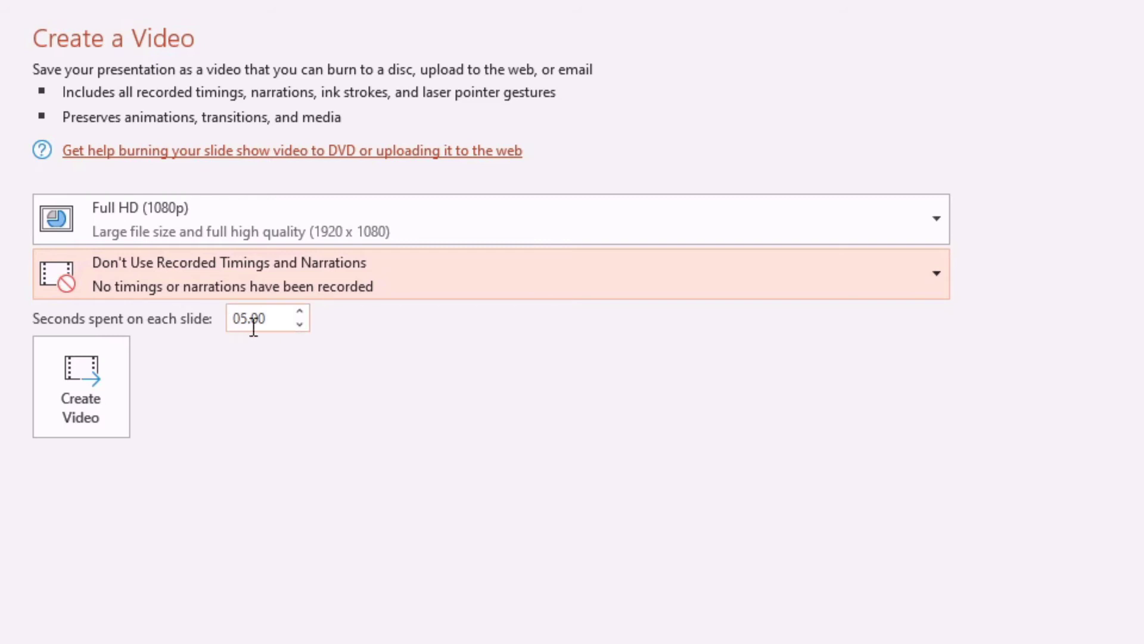
double_click(253, 322)
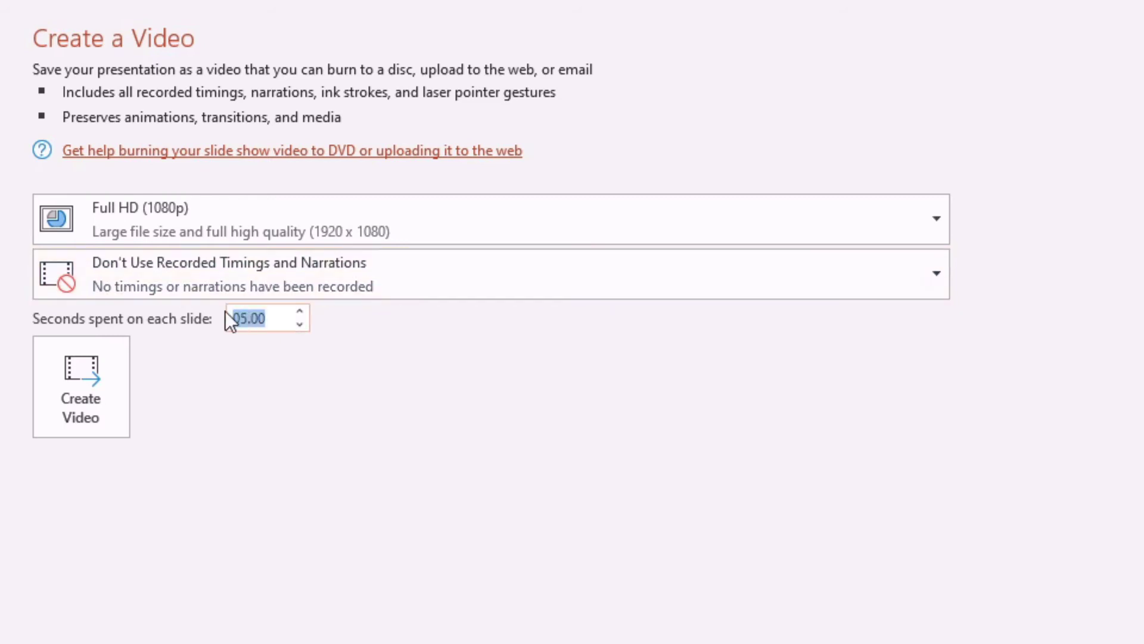
- Change the seconds spent on each slide from 05.00 to 20
click(268, 316)
drag(269, 316, 217, 309)
text(10)
drag(255, 318, 196, 310)
text(20)
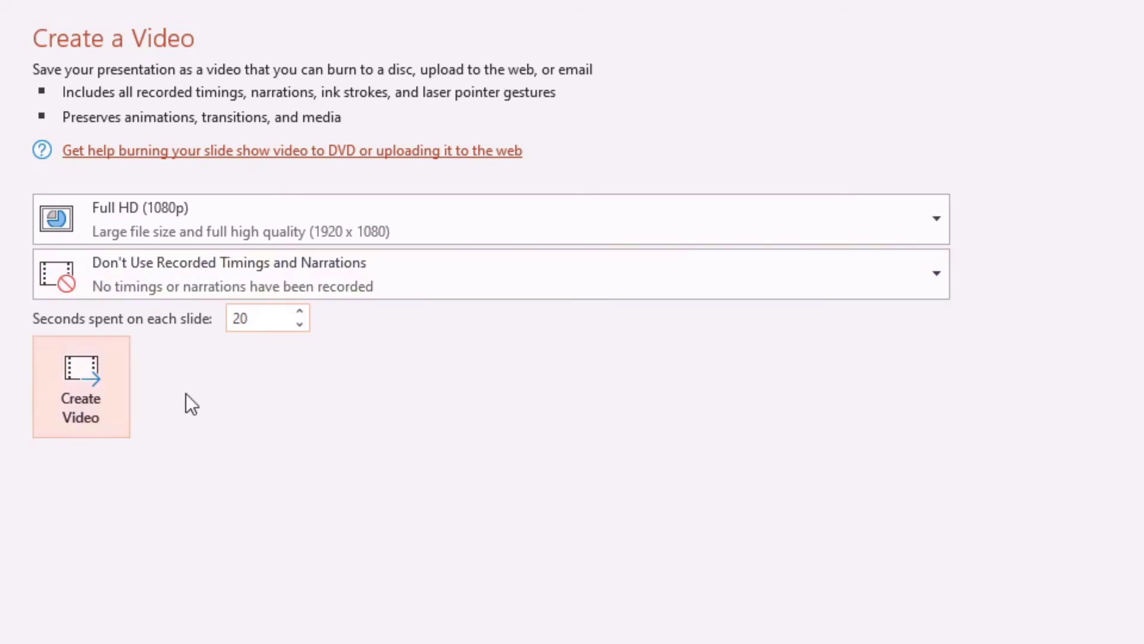
- Create the video and save it as Teams.mp4 (MPEG-4 Video) in the Overlays folder
click(97, 409)
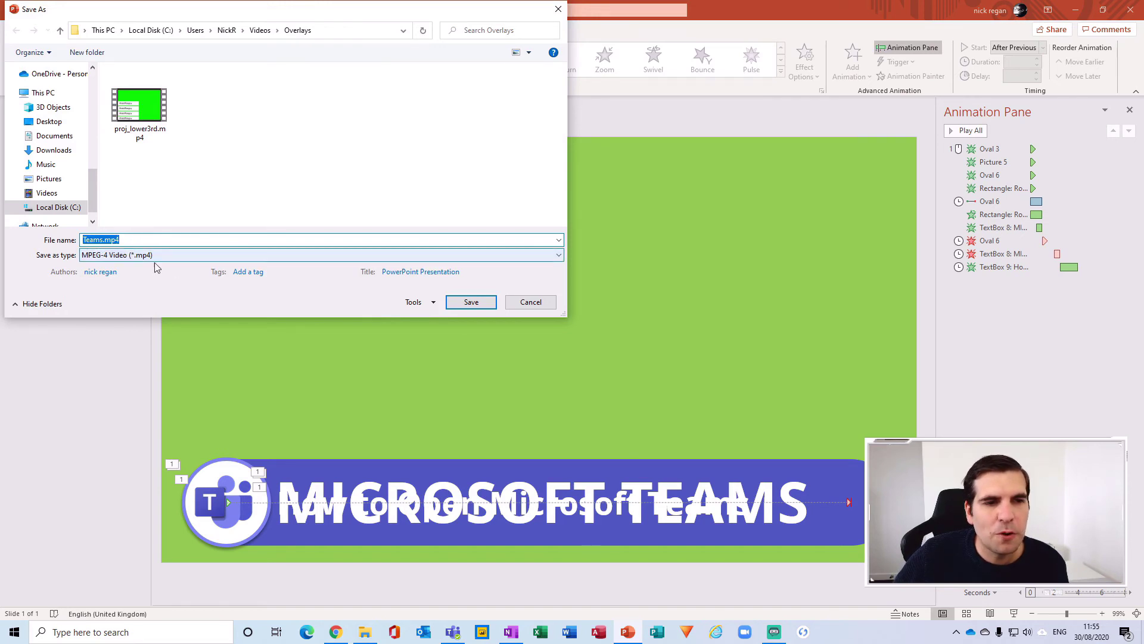
click(465, 304)
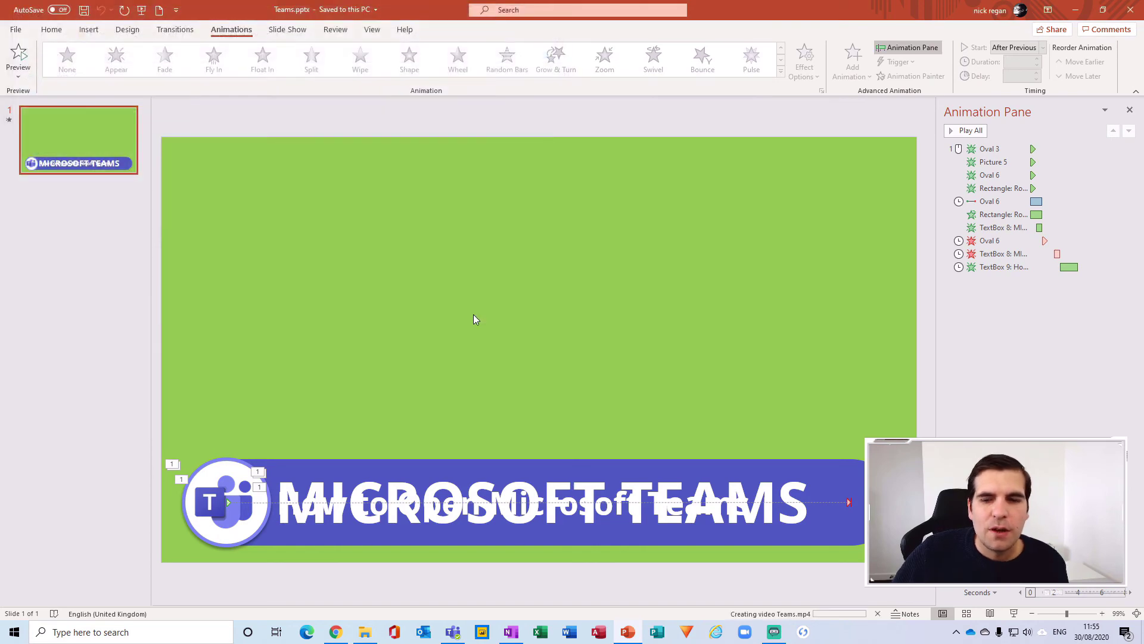